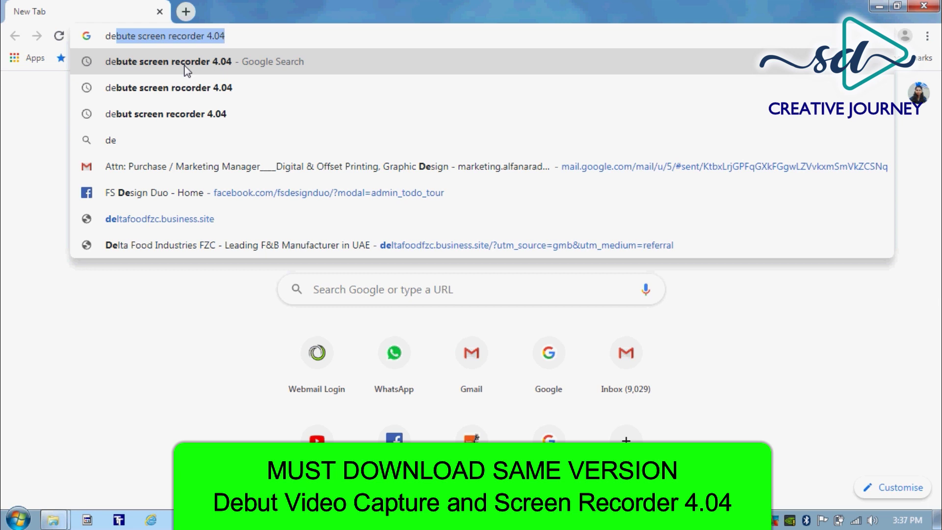
# - Download the Debut 4.04 installer from uptodown and save it to the Ayab folder
pyautogui.click(187, 63)
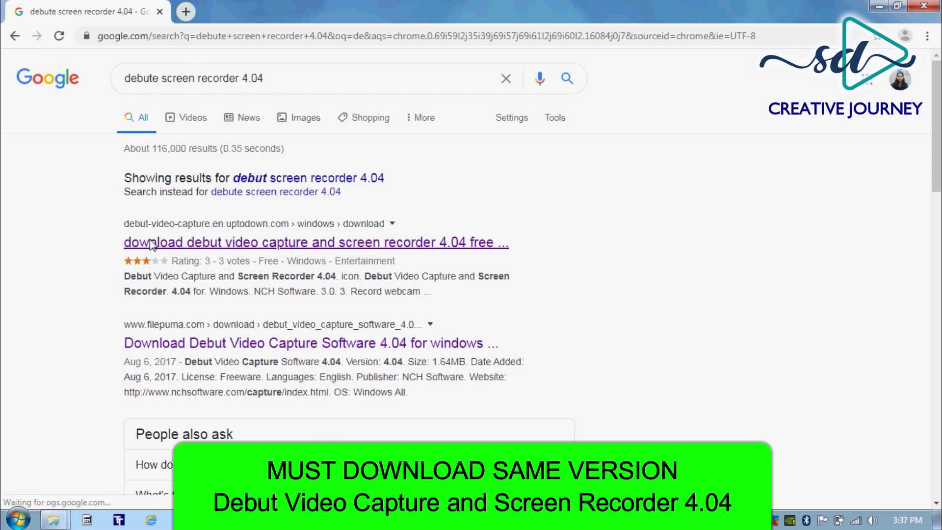
pyautogui.click(256, 243)
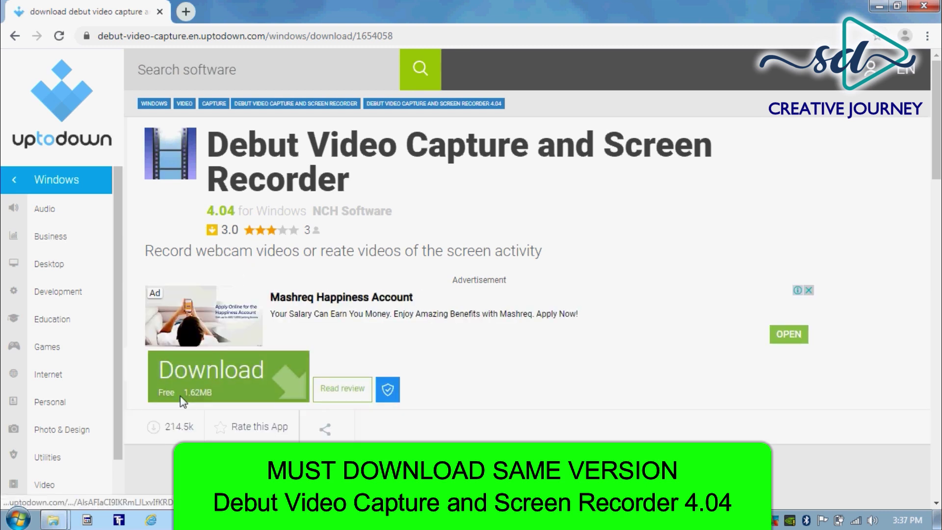
pyautogui.click(226, 388)
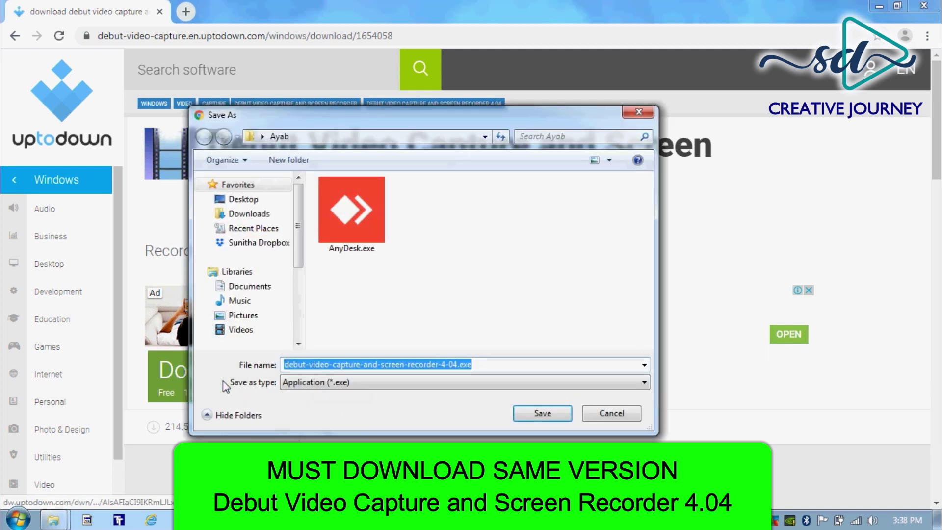
pyautogui.click(545, 413)
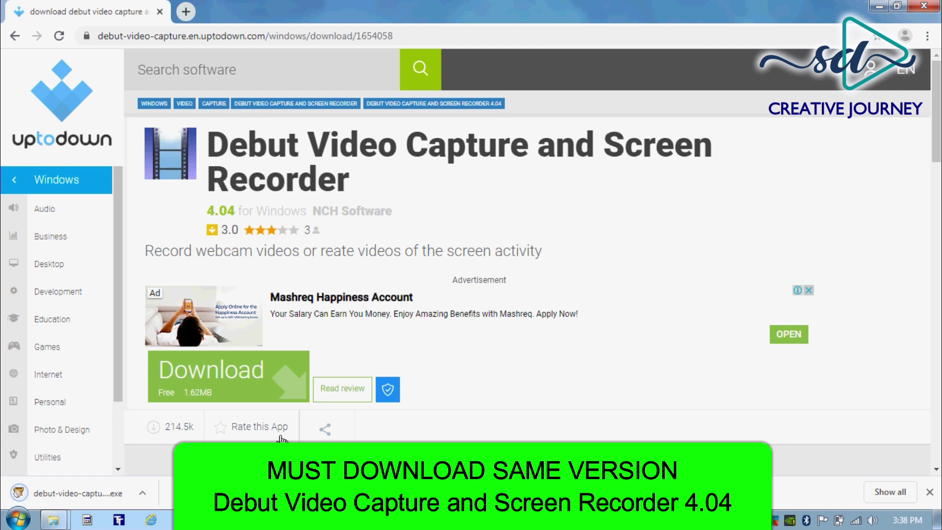
pyautogui.click(145, 491)
# - Run debut-video-capture-and-screen-recorder-4-04.exe, accept the licence terms and install Debut
pyautogui.click(167, 444)
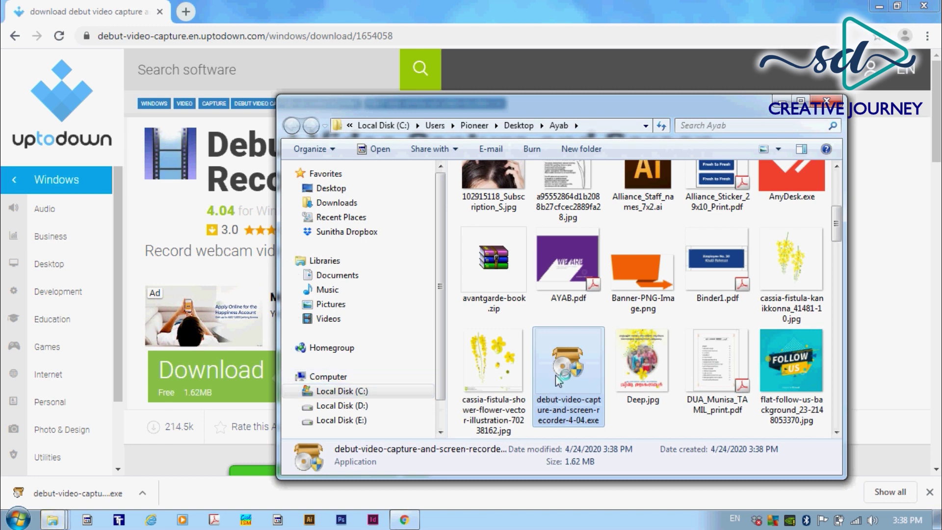
pyautogui.doubleClick(555, 375)
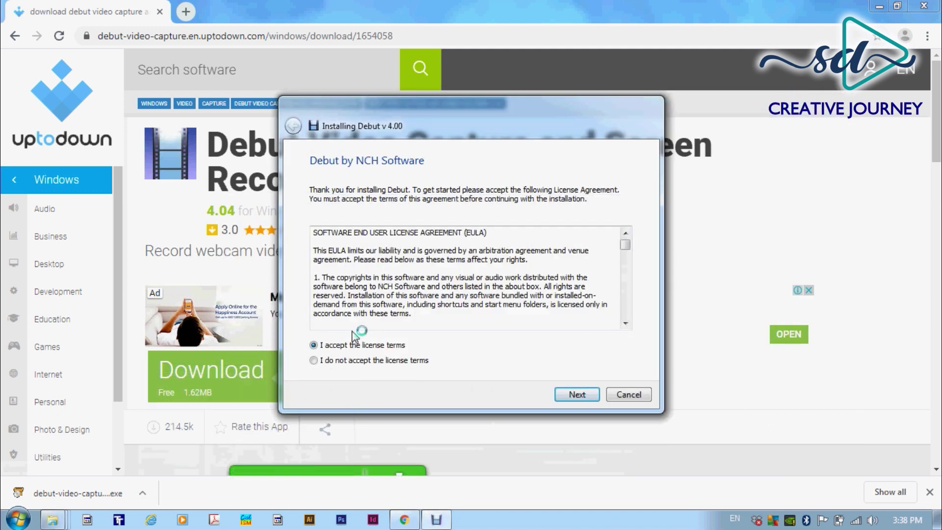
pyautogui.click(579, 394)
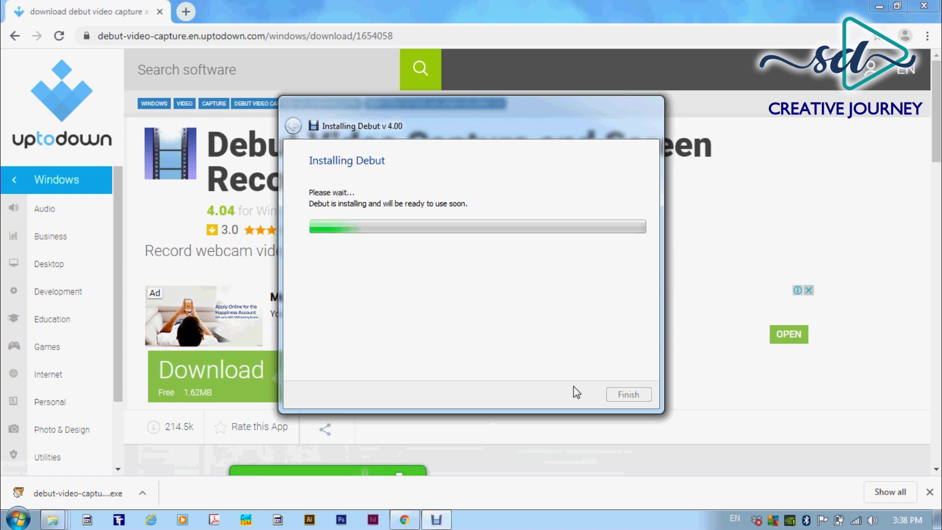
pyautogui.click(878, 7)
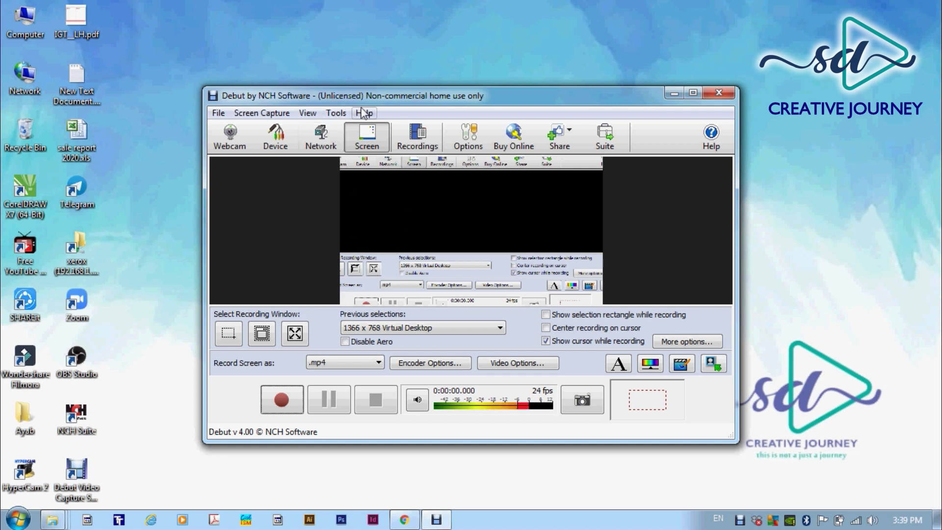
# - Enter the registration code under File > Register Software and confirm Registration Accepted
pyautogui.click(219, 113)
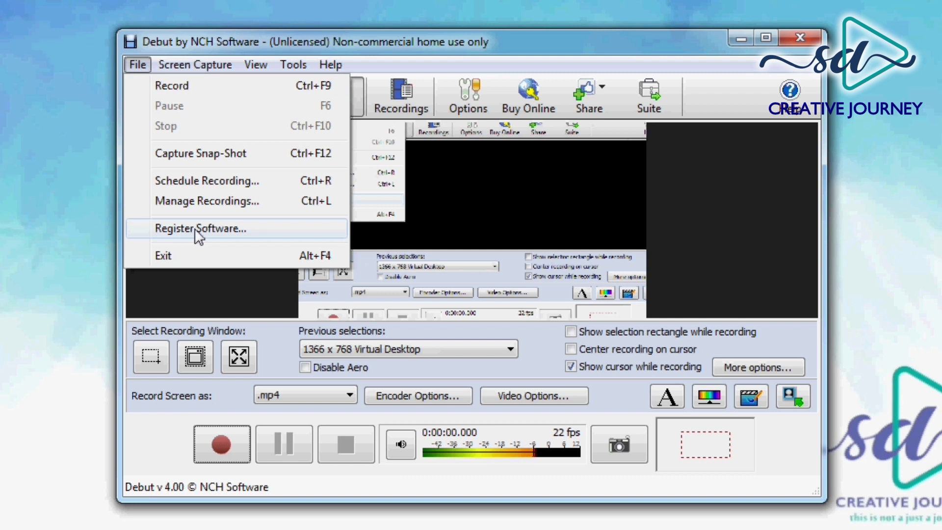
pyautogui.click(198, 229)
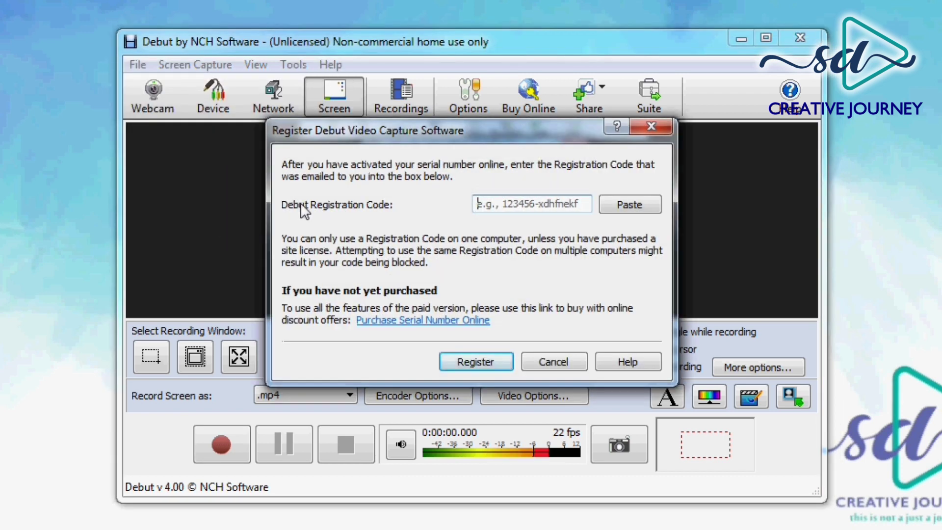
pyautogui.click(500, 204)
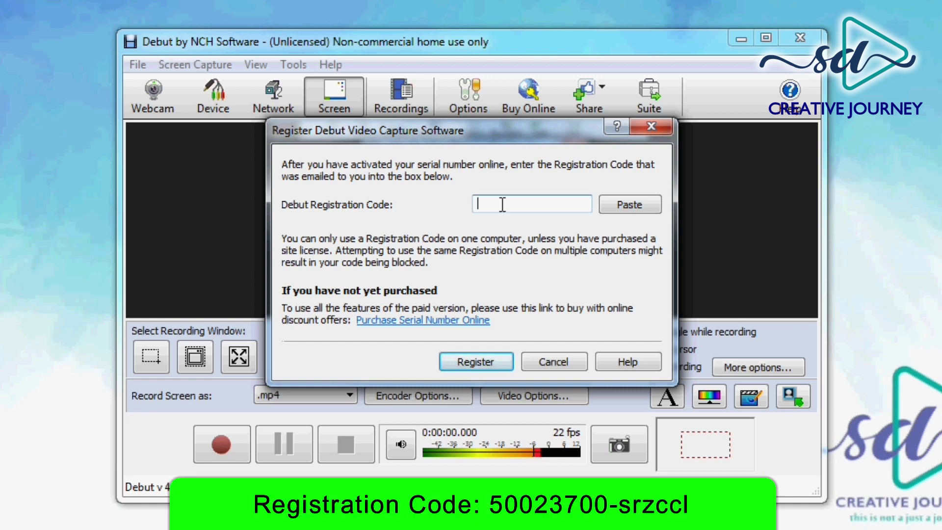
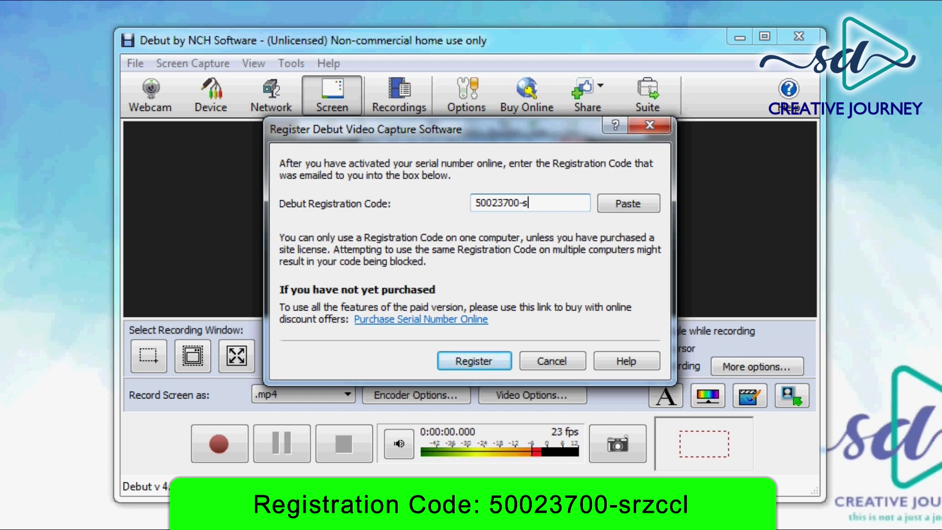
pyautogui.click(480, 359)
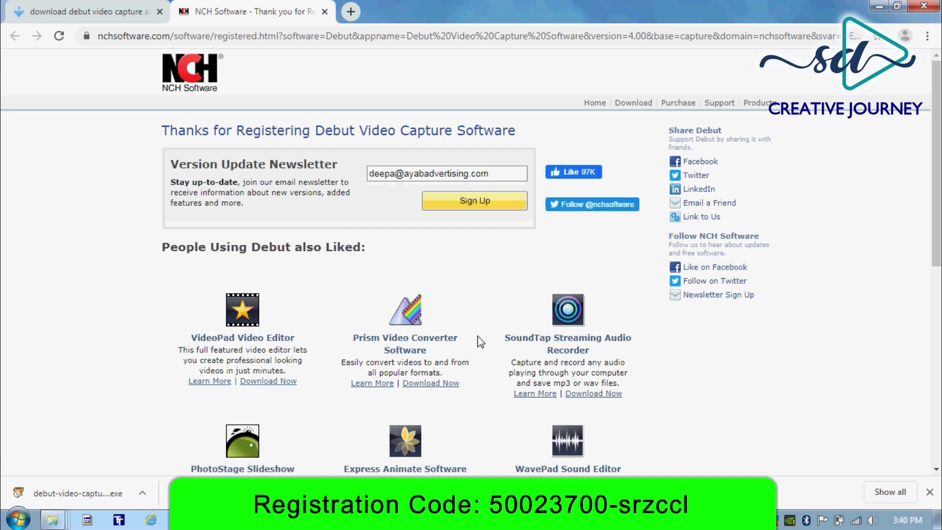
pyautogui.hotkey('ctrl', '+')
pyautogui.hotkey('ctrl', '+')
pyautogui.hotkey('ctrl', '+')
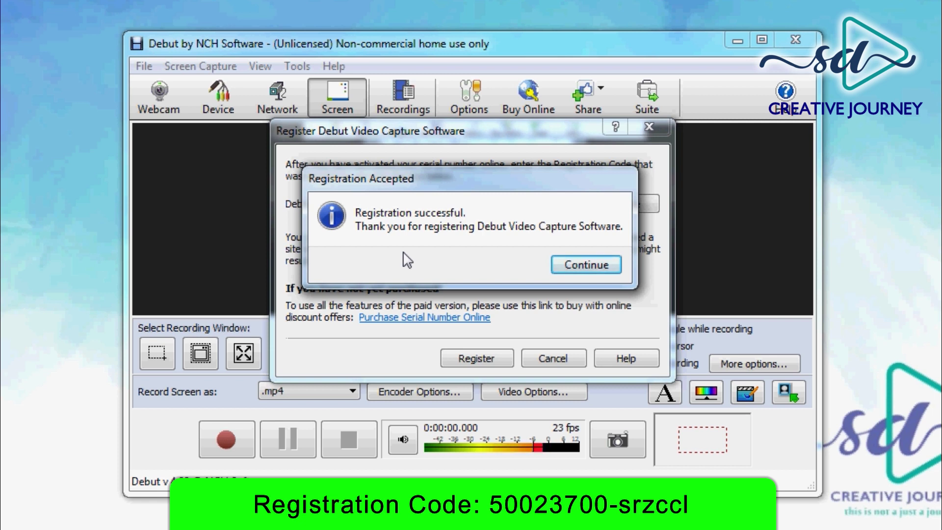
pyautogui.click(586, 264)
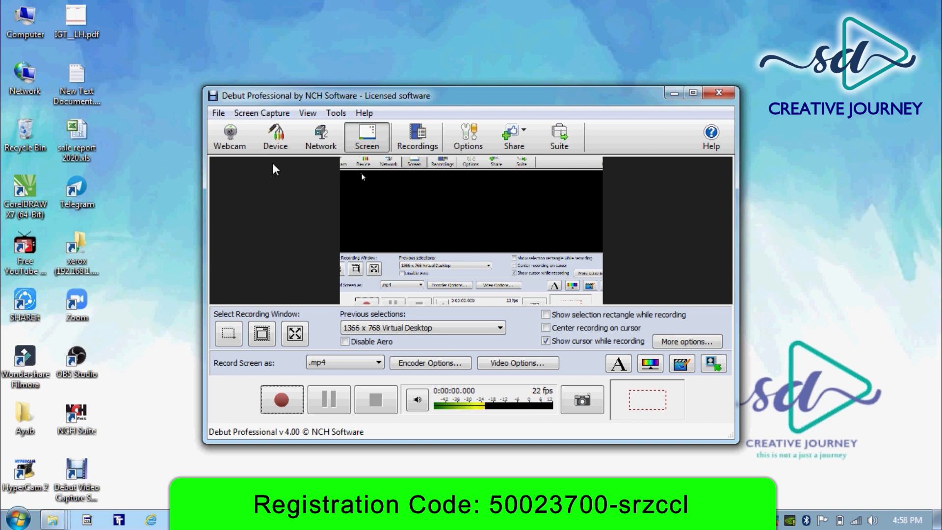
# - Choose 1366 x 768 Primary Monitor from the Previous selections list
pyautogui.click(408, 328)
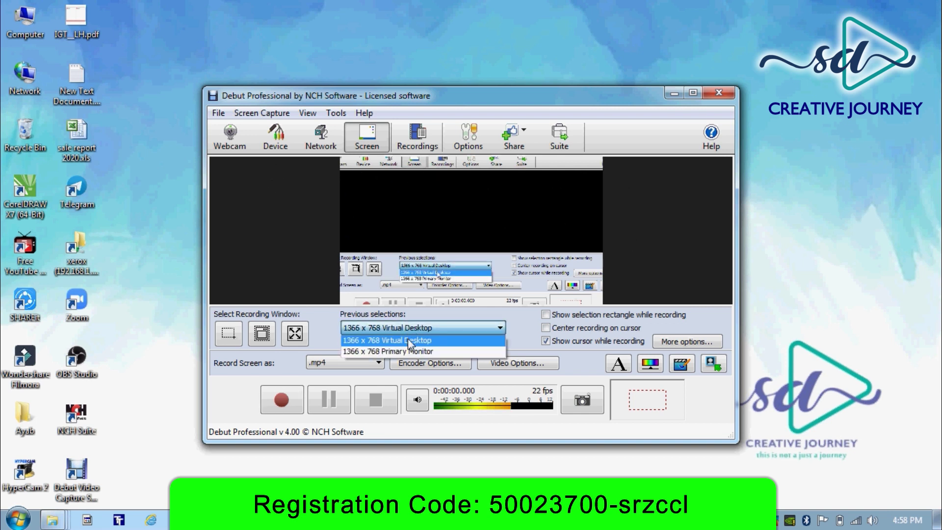
pyautogui.click(409, 350)
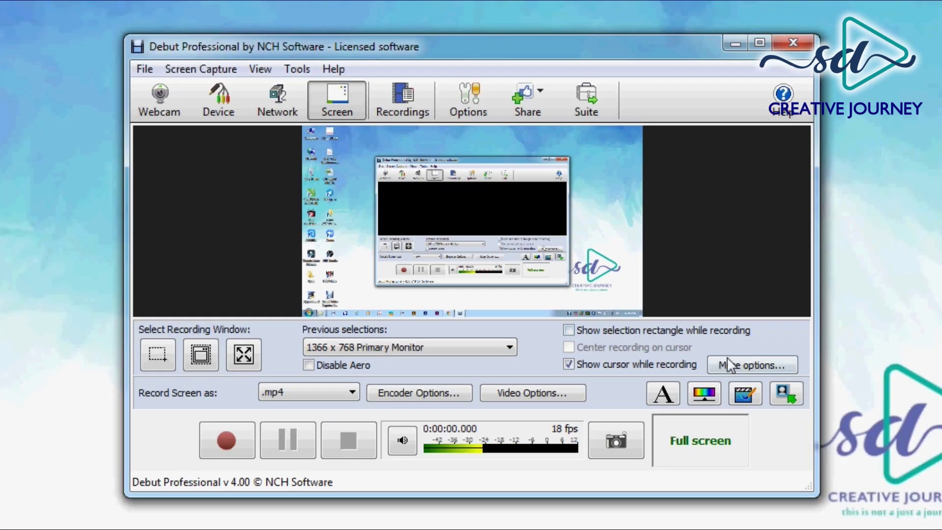
# - Open More options and review the Video, Audio and Output tabs of Debut Options
pyautogui.click(732, 364)
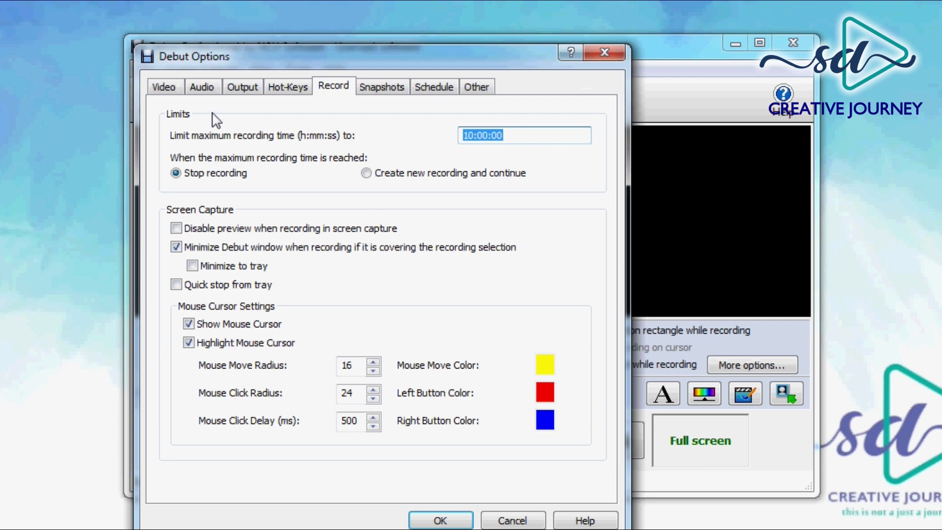
pyautogui.click(165, 90)
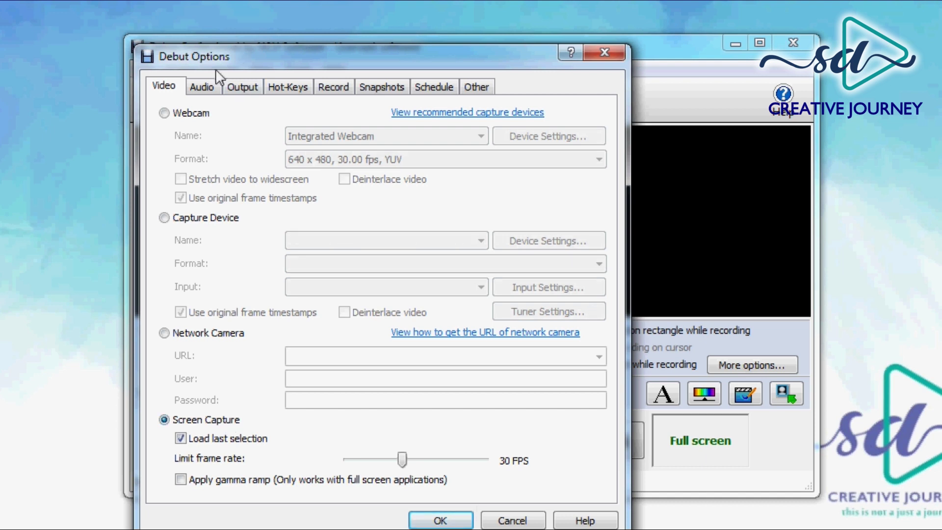
pyautogui.click(211, 88)
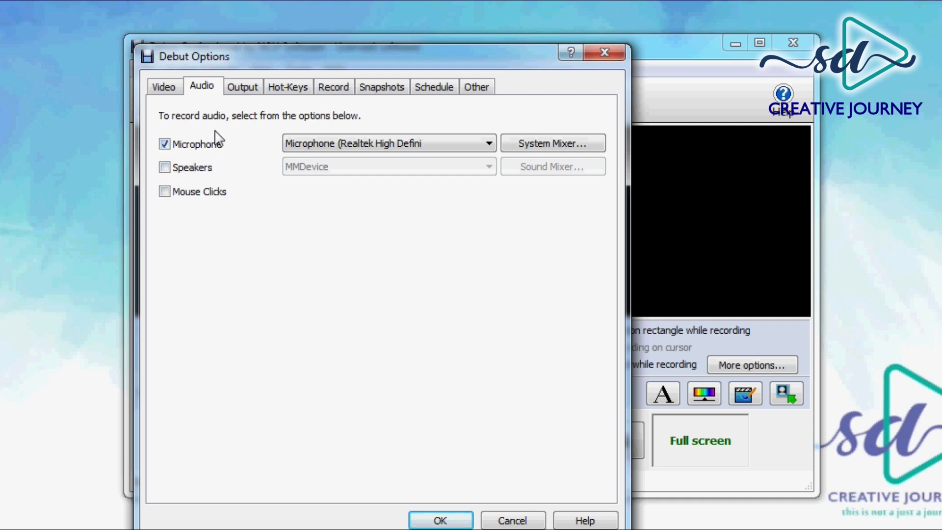
pyautogui.click(238, 91)
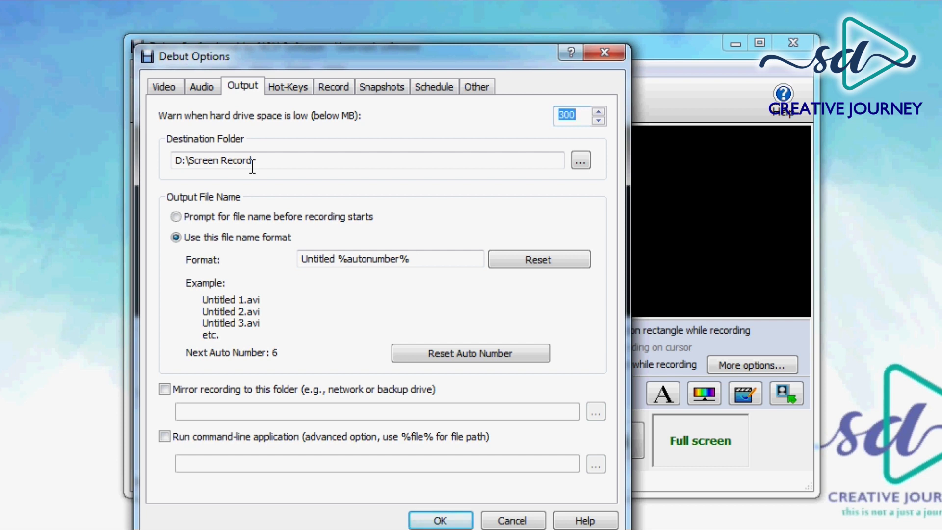
# - Confirm D:\Screen Record as the destination folder, then review the Hot-Keys and limit settings
pyautogui.click(578, 163)
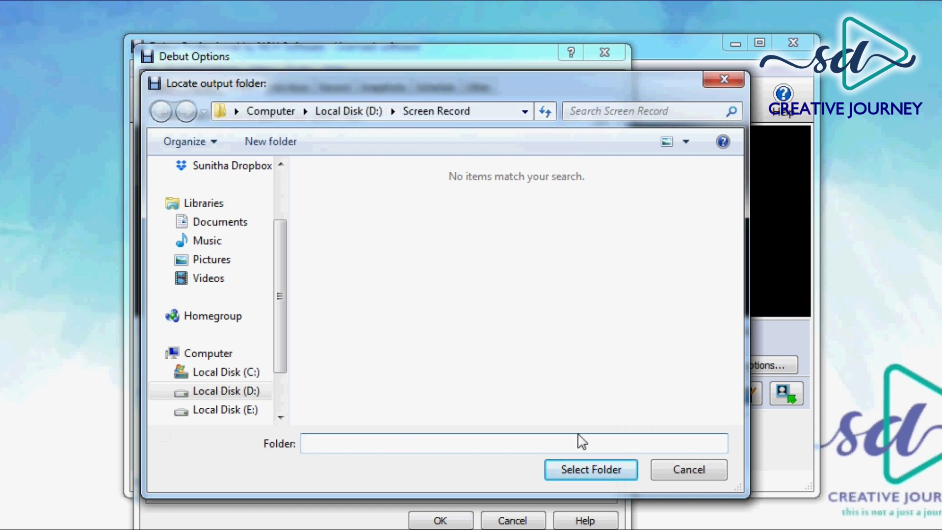
pyautogui.click(592, 468)
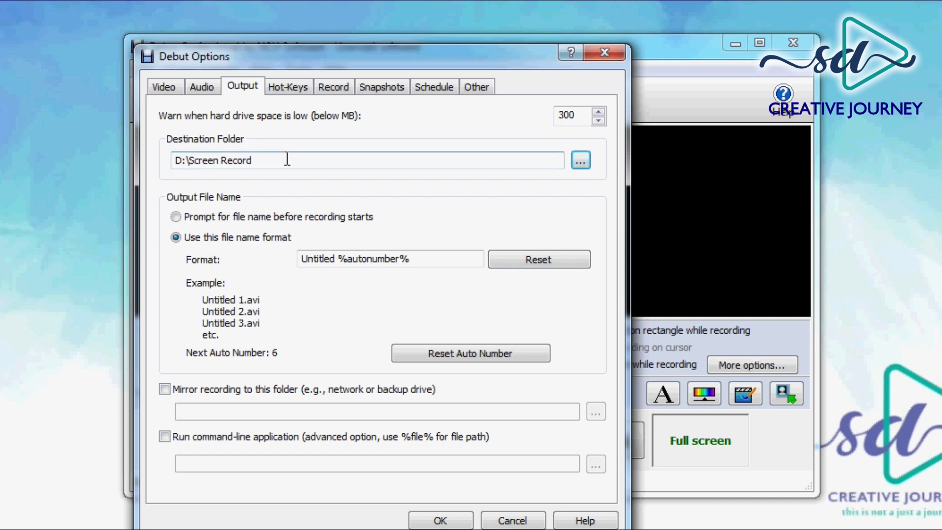
pyautogui.click(290, 88)
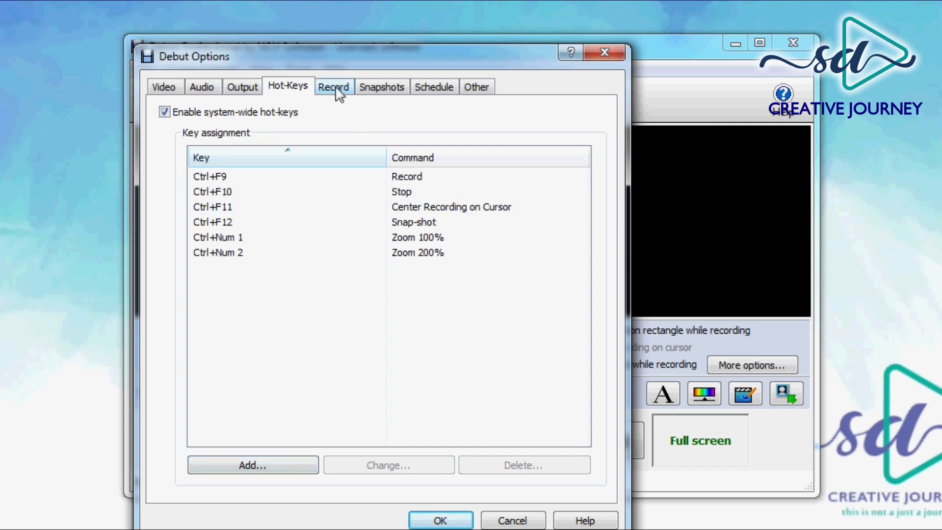
pyautogui.click(325, 93)
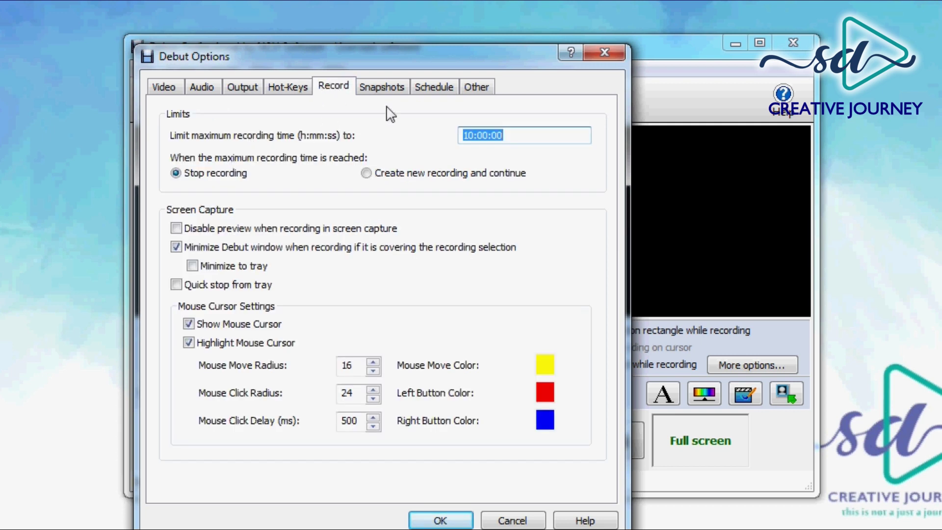
# - Review the snapshot, schedule, startup, video, audio, output and hot-key tabs, then apply with OK
pyautogui.moveTo(391, 62); pyautogui.dragTo(715, 17)
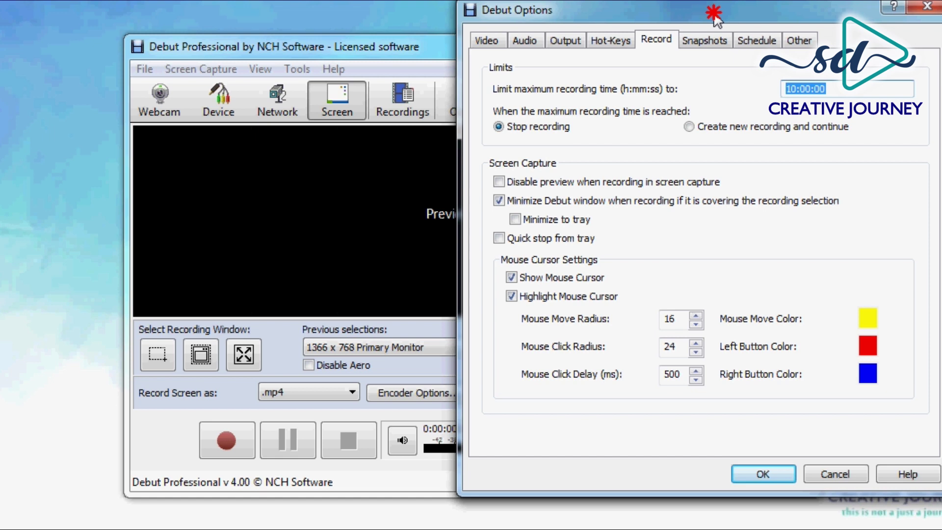
pyautogui.click(704, 42)
pyautogui.click(752, 43)
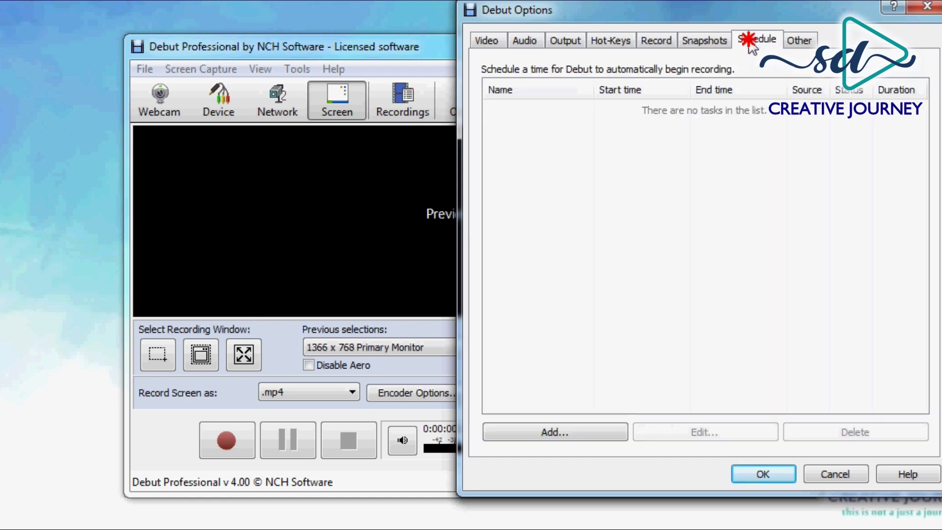
pyautogui.click(798, 41)
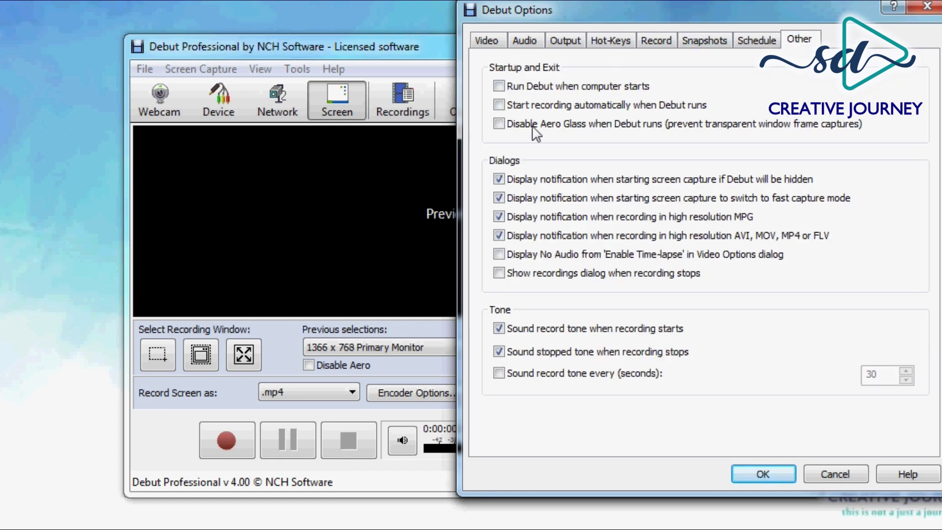
pyautogui.click(489, 43)
pyautogui.click(523, 42)
pyautogui.click(571, 41)
pyautogui.click(596, 41)
pyautogui.click(488, 42)
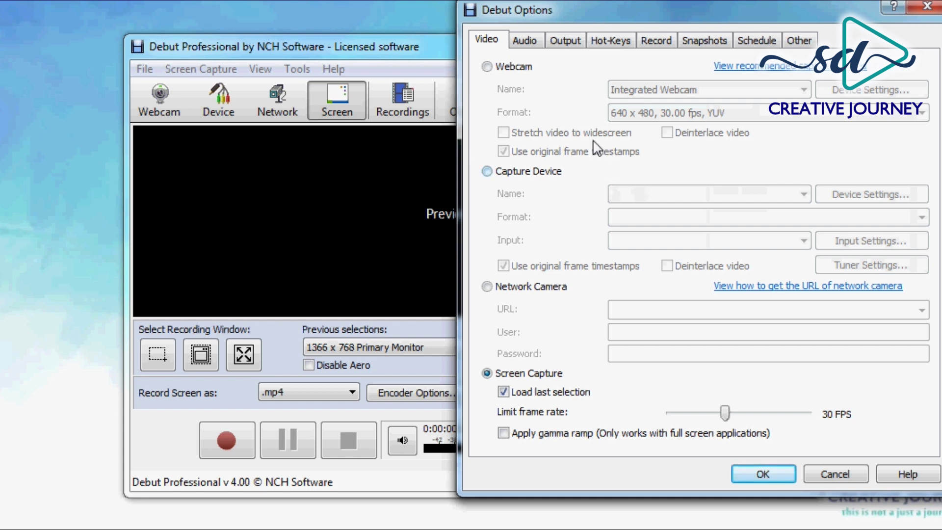
pyautogui.click(764, 474)
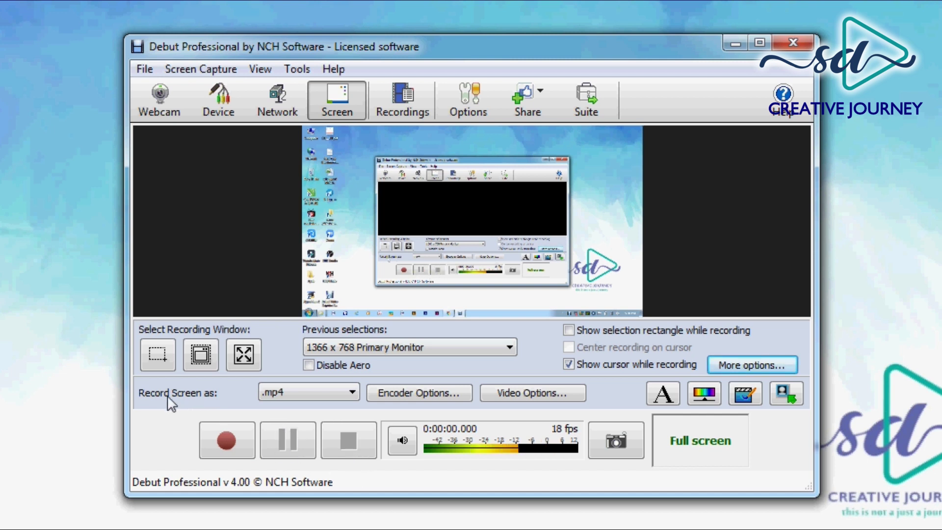
pyautogui.click(354, 392)
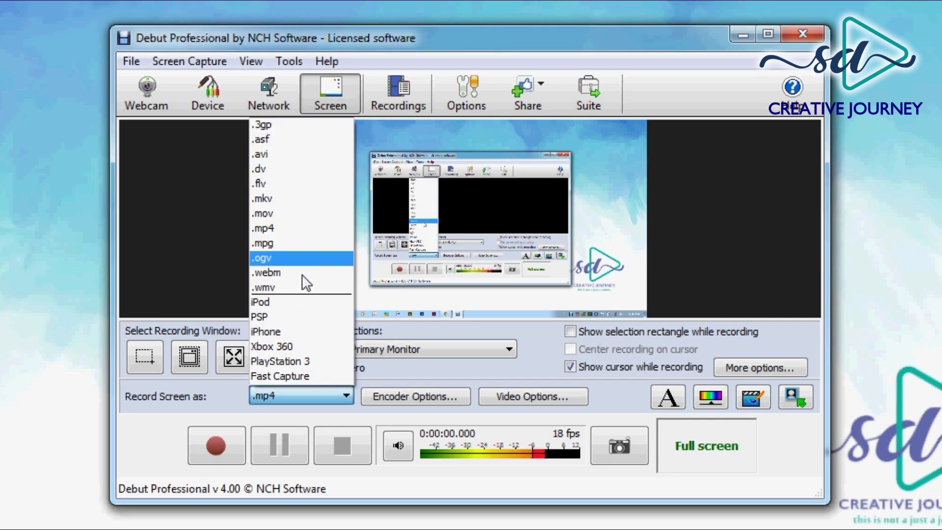
pyautogui.click(376, 377)
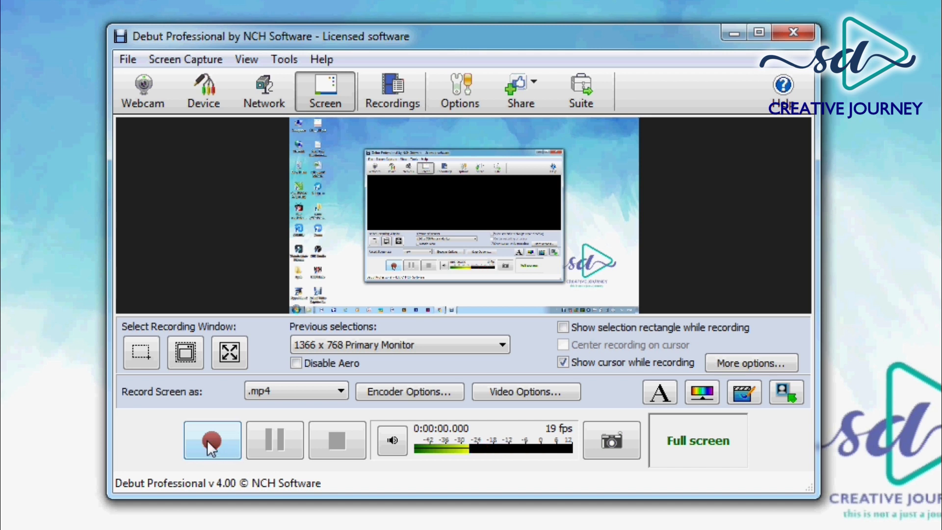
# - Start a full-screen recording, keeping the current capture mode
pyautogui.click(207, 440)
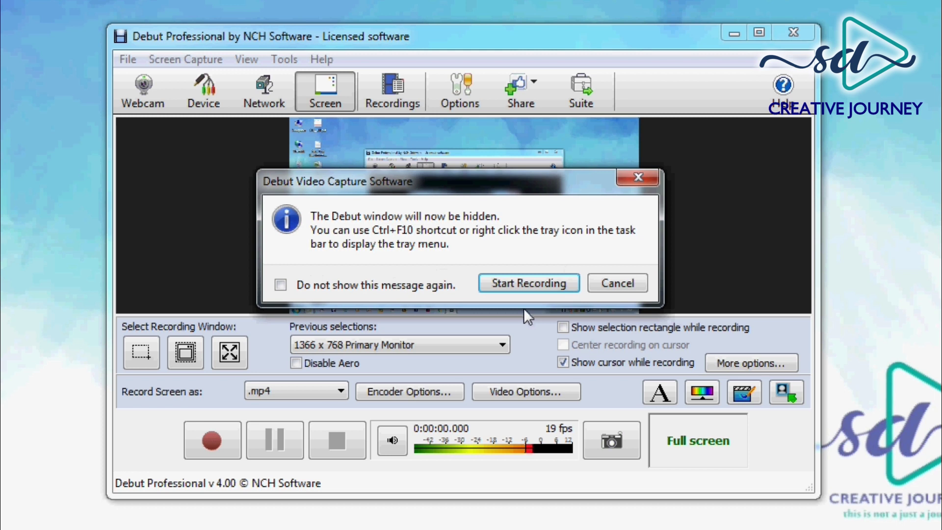
pyautogui.click(533, 284)
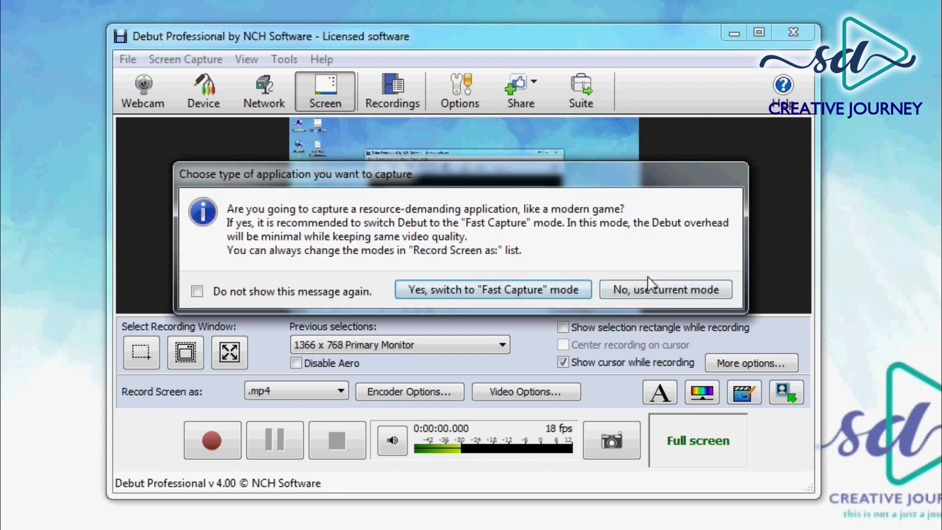
pyautogui.click(681, 289)
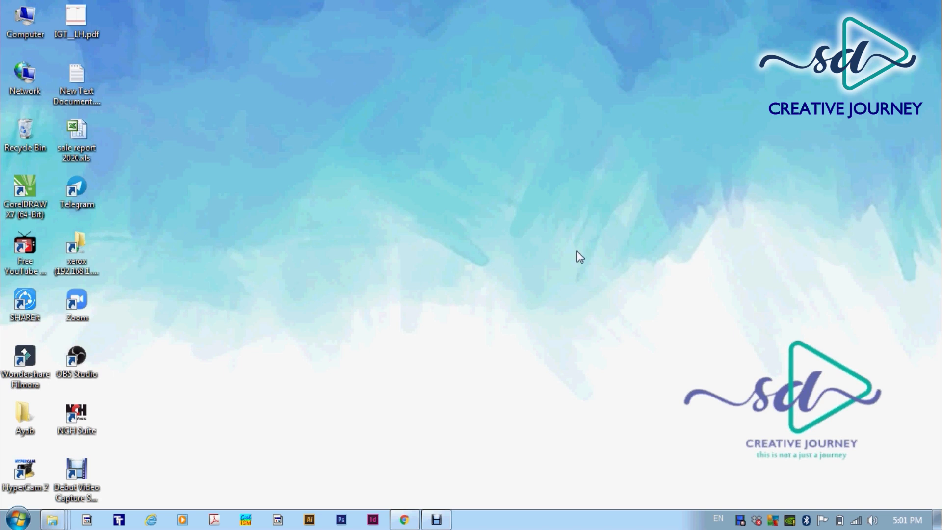
# - Launch Google Chrome from the Start menu search
pyautogui.click(17, 519)
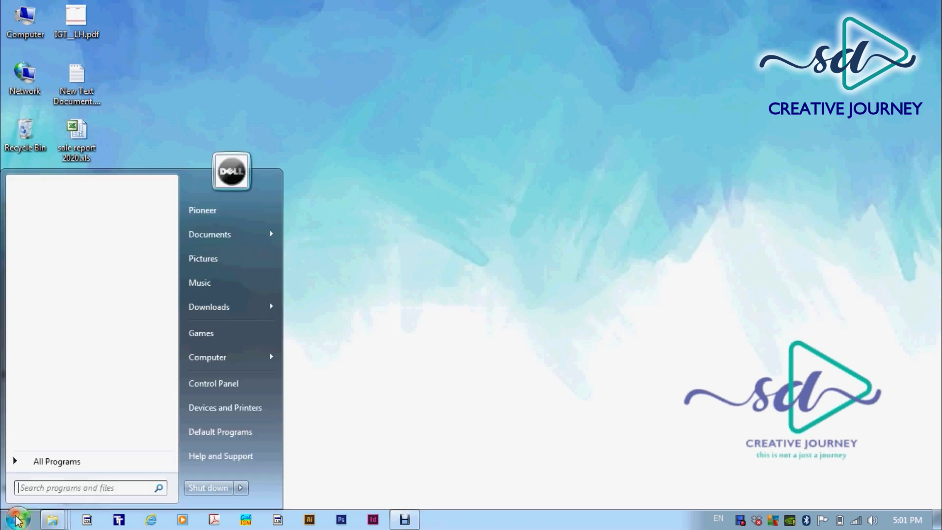
pyautogui.write('goo')
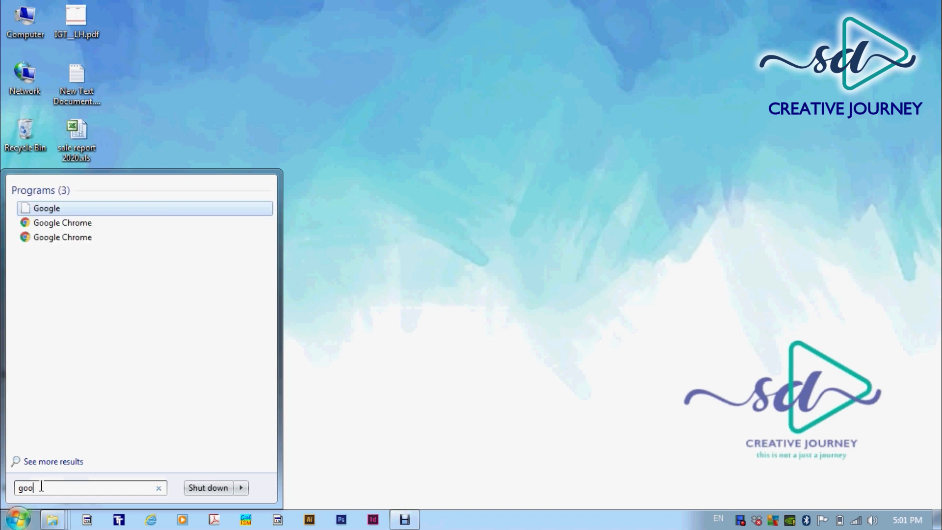
pyautogui.click(71, 225)
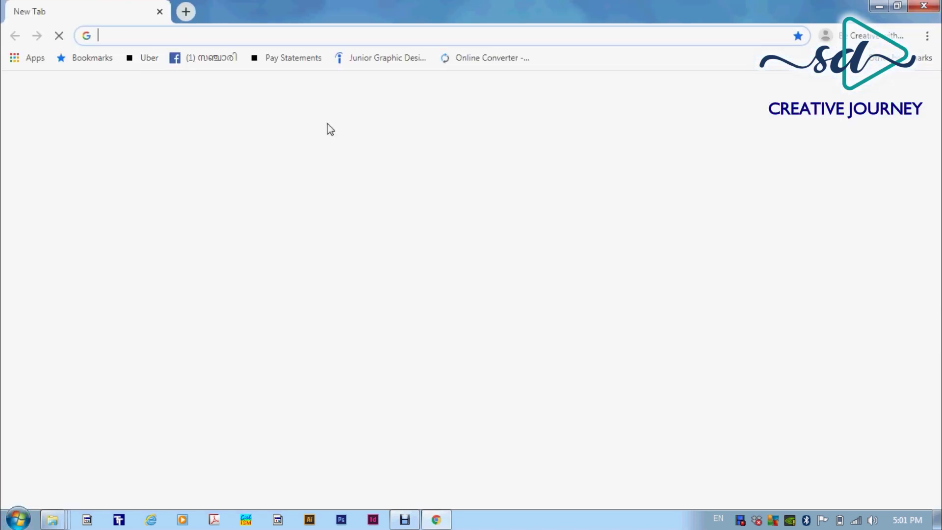
# - Search Google for 'kids', browse the image results, then minimize Chrome
pyautogui.click(553, 355)
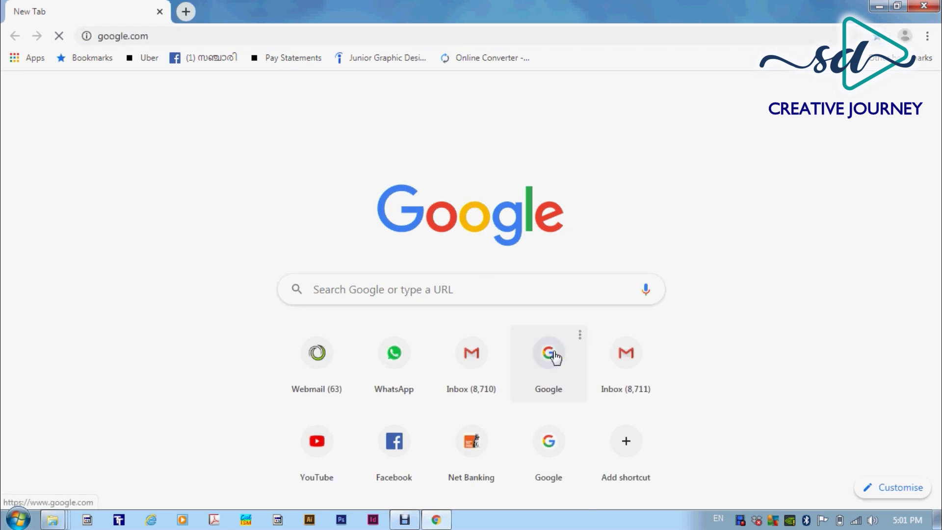
pyautogui.click(327, 252)
pyautogui.write('kids')
pyautogui.press('Return')
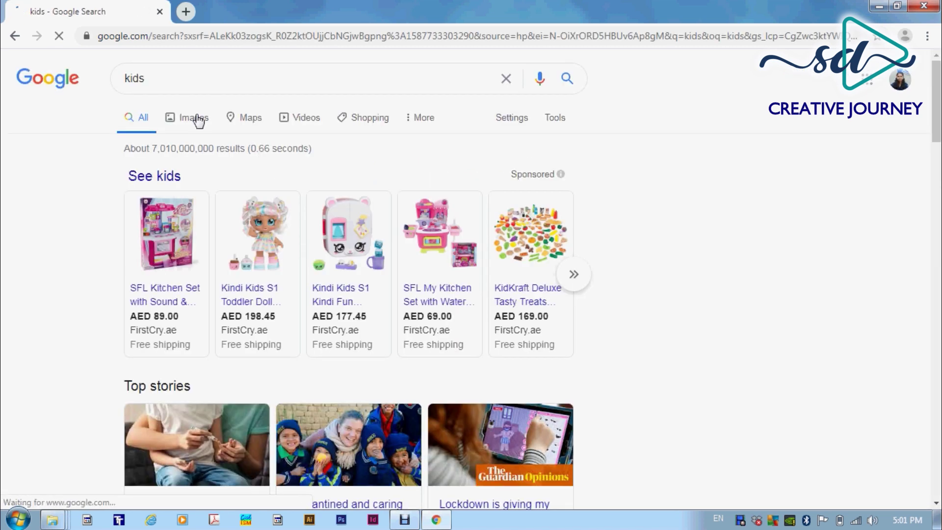
pyautogui.click(198, 121)
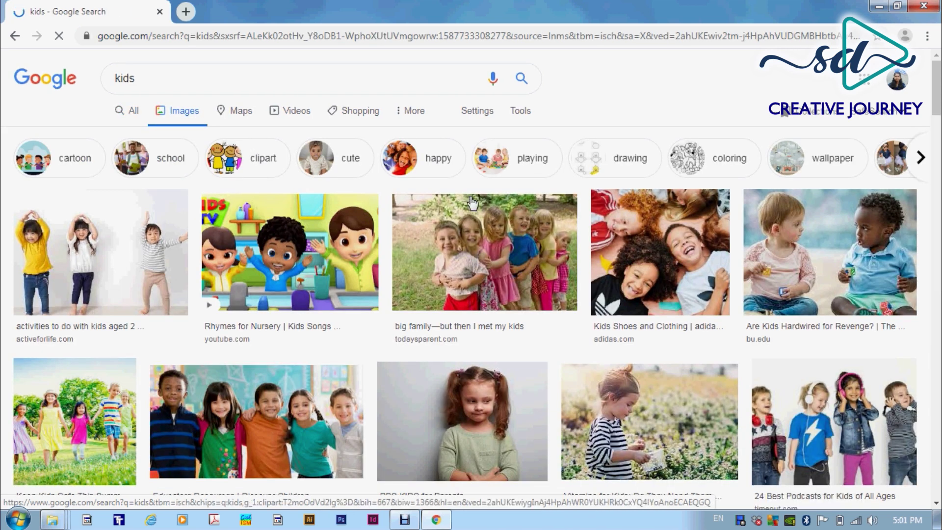
pyautogui.scroll(-10, 669, 301)
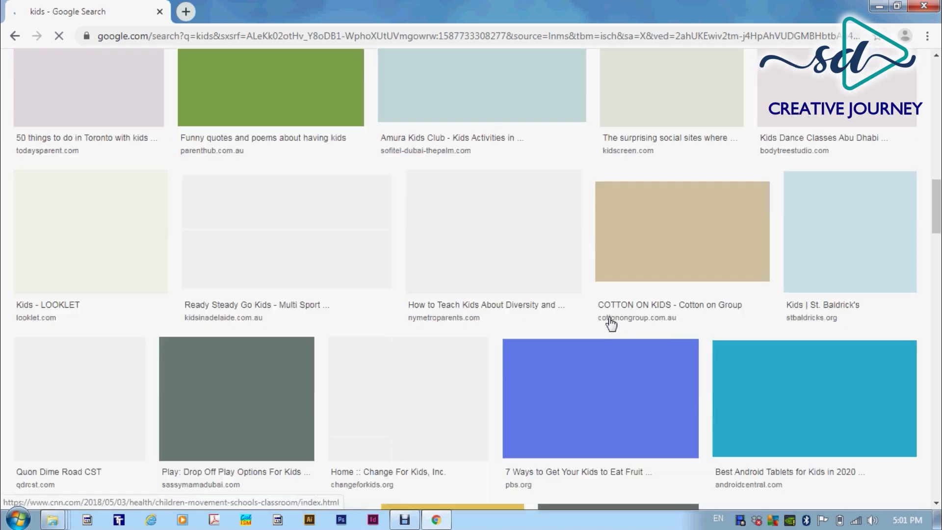
pyautogui.scroll(10, 590, 342)
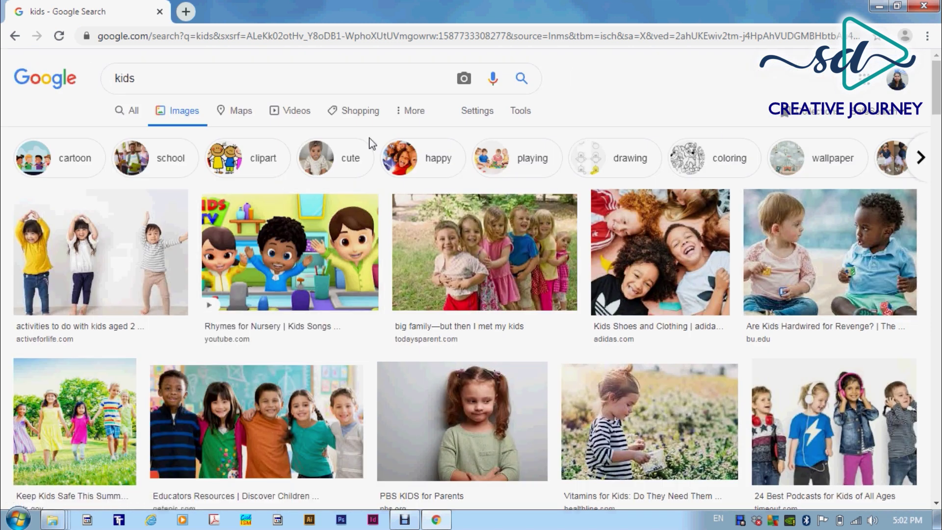
pyautogui.click(878, 7)
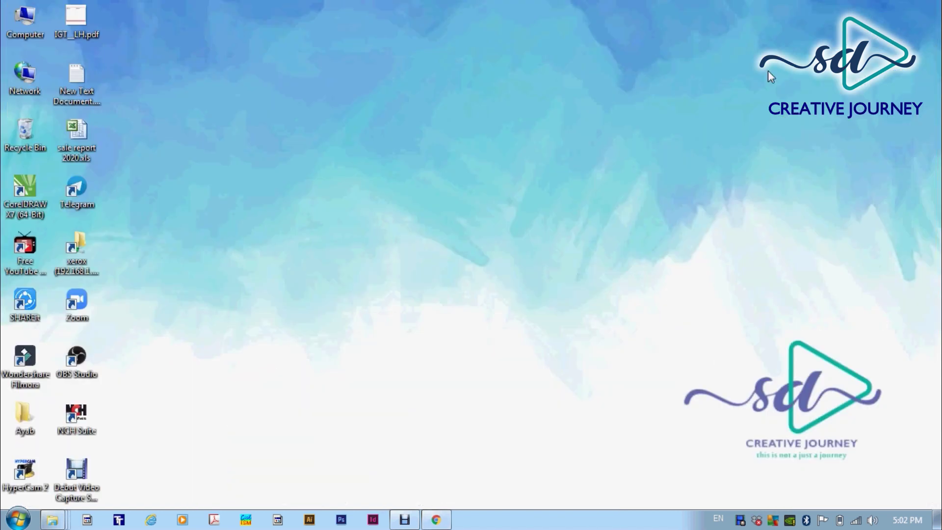
# - Restore the Debut window and stop the recording, saving Untitled 6.mp4
pyautogui.click(405, 522)
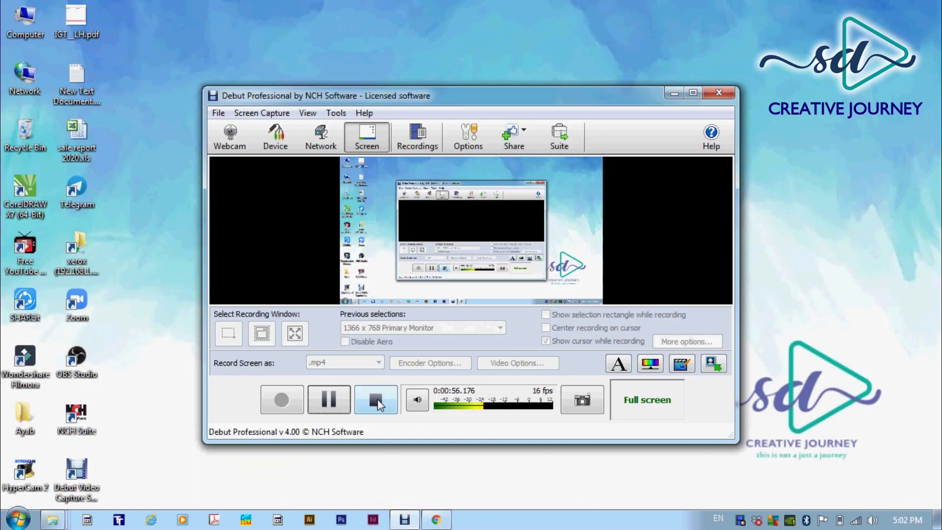
pyautogui.click(378, 400)
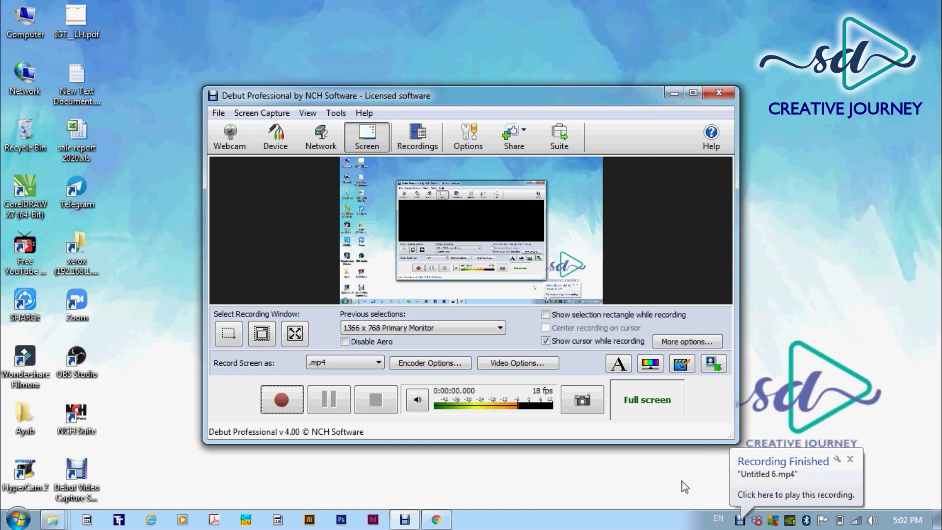
# - Play D:\Screen Record\Untitled 6.mp4 in VLC media player
pyautogui.doubleClick(24, 22)
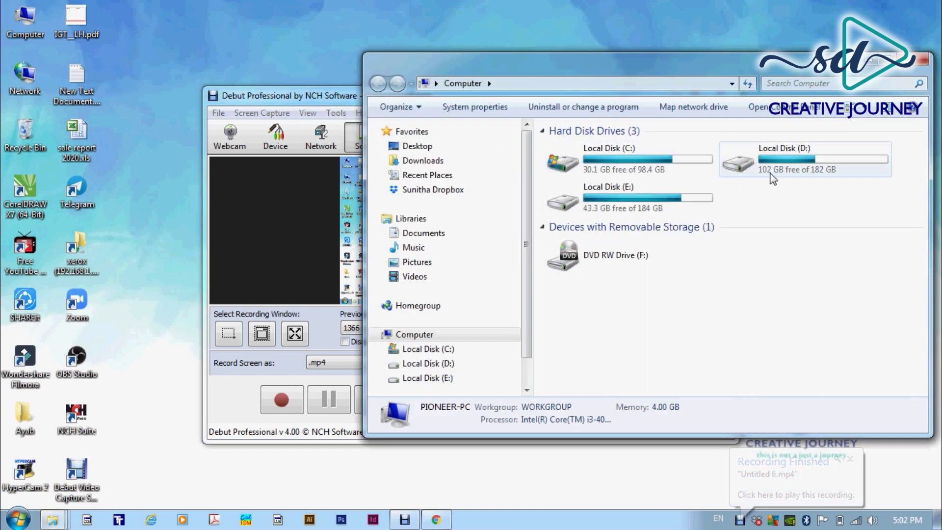
pyautogui.doubleClick(796, 160)
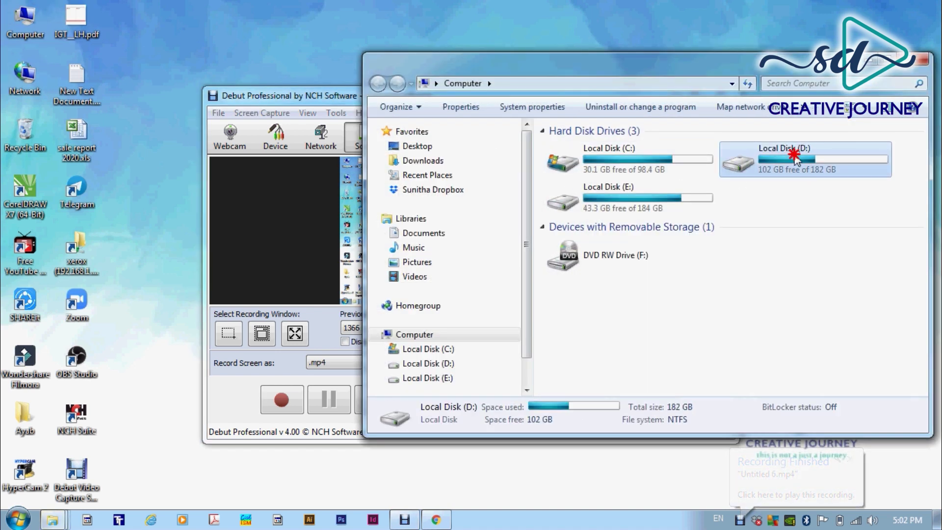
pyautogui.scroll(-2, 602, 299)
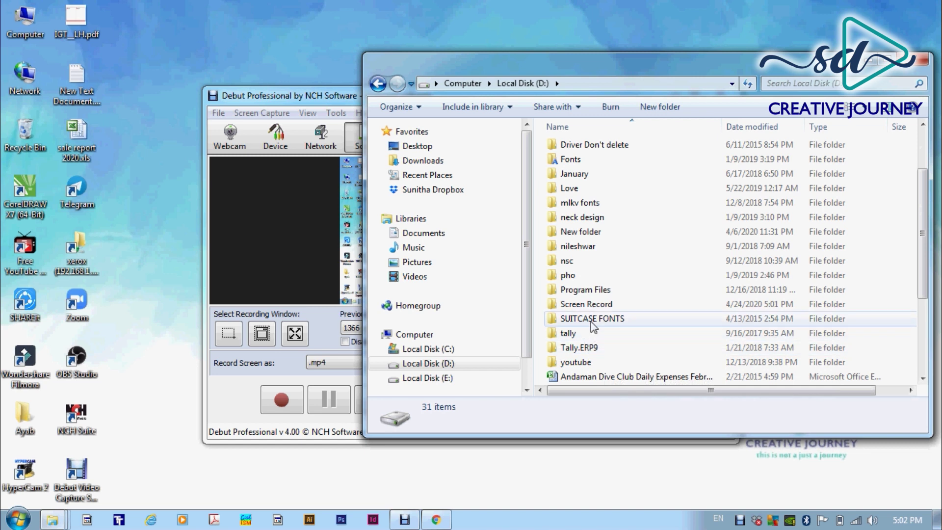
pyautogui.doubleClick(590, 304)
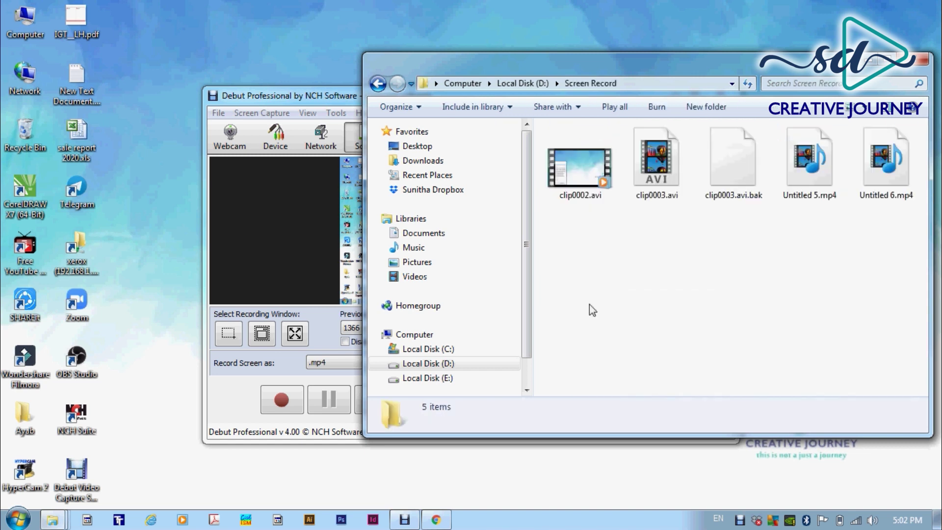
pyautogui.click(876, 170)
pyautogui.rightClick(876, 171)
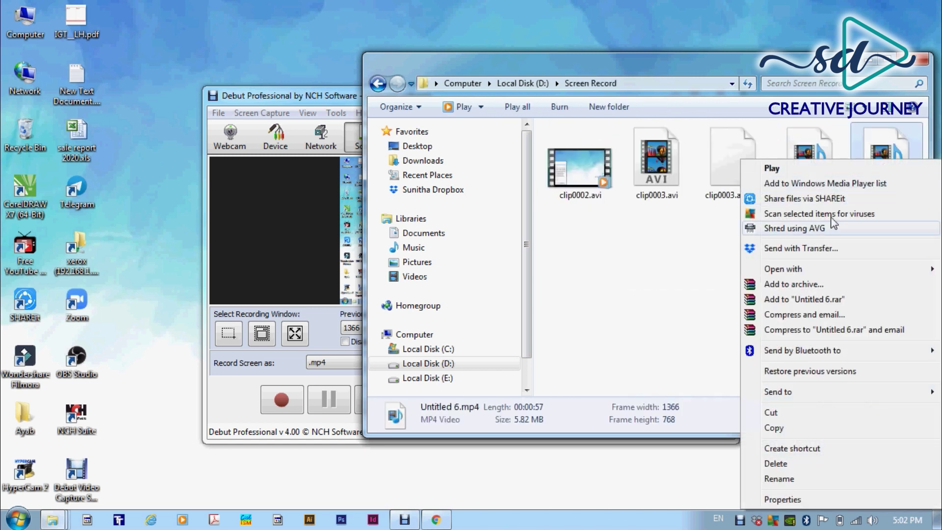
pyautogui.moveTo(816, 269)
pyautogui.click(649, 281)
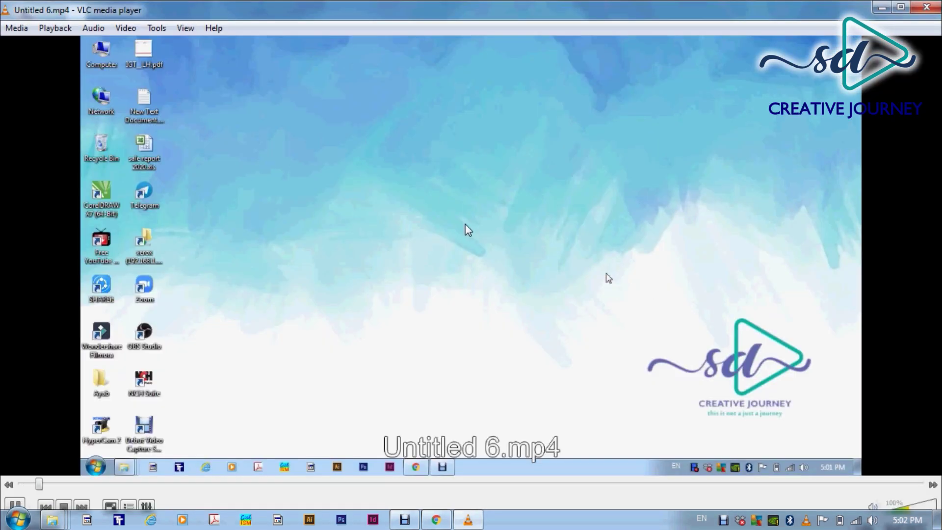
# - Switch the Untitled 6.mp4 playback in VLC to full screen and skip ahead toward 00:18
pyautogui.doubleClick(609, 274)
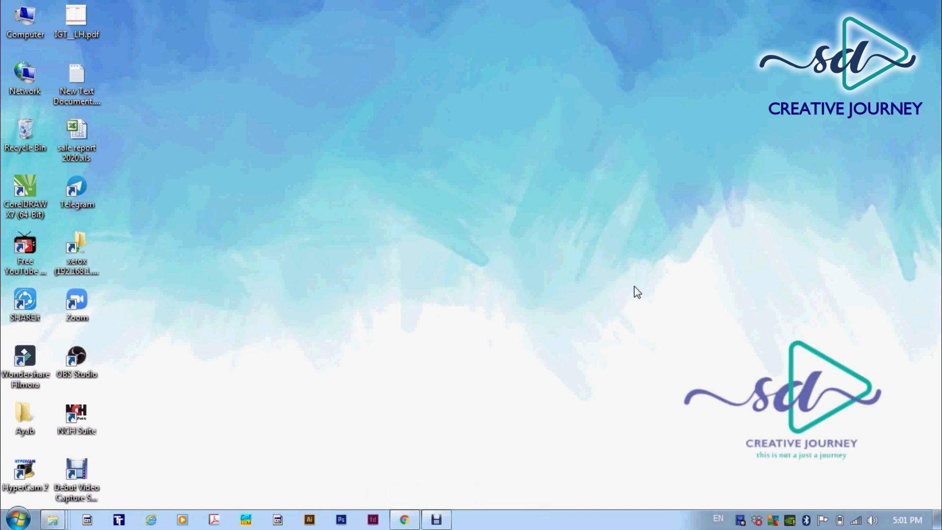
pyautogui.moveTo(489, 232)
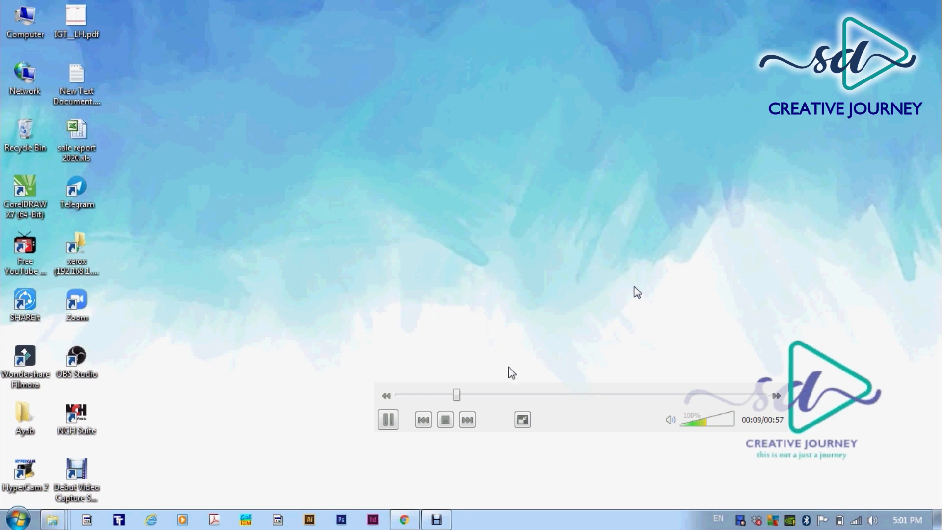
pyautogui.click(515, 396)
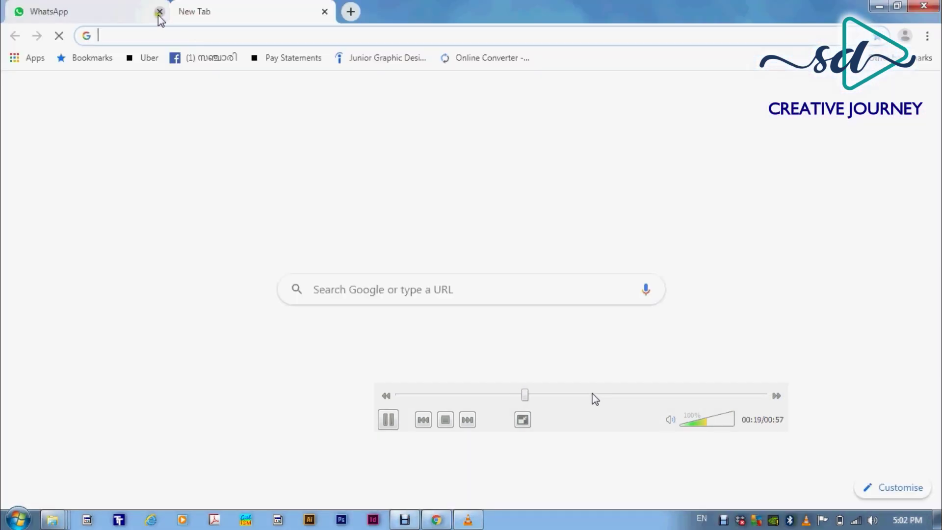